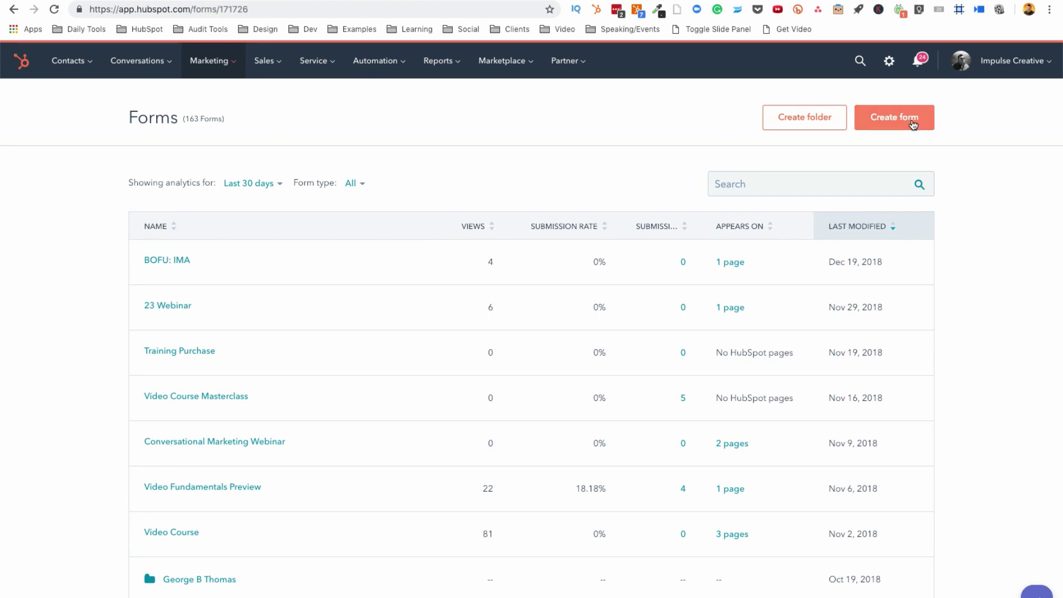
# - Create a form from the blank template and name it Test Form 2
pyautogui.click(912, 123)
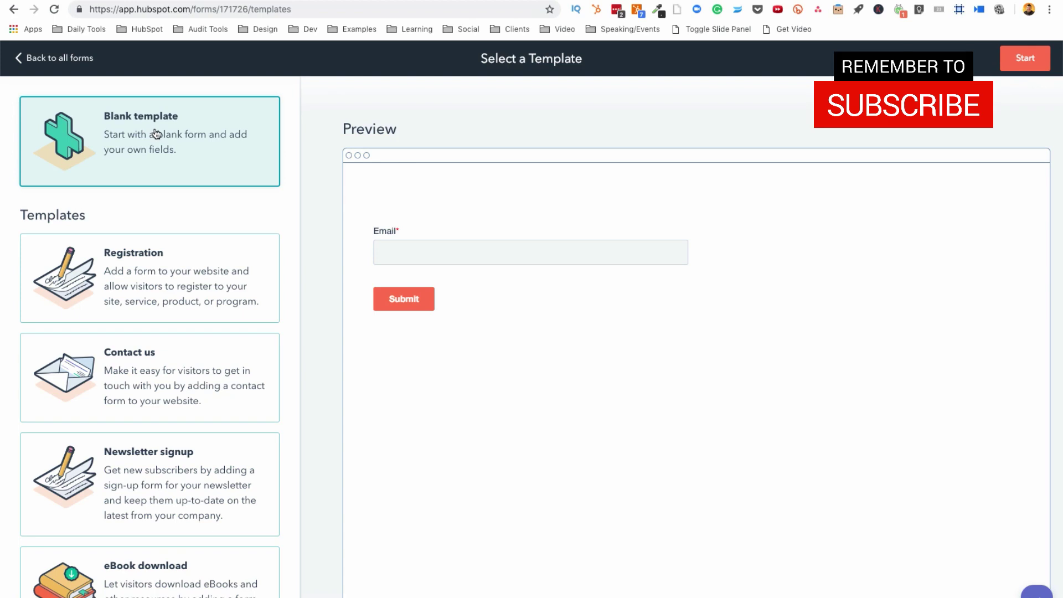
pyautogui.click(1036, 62)
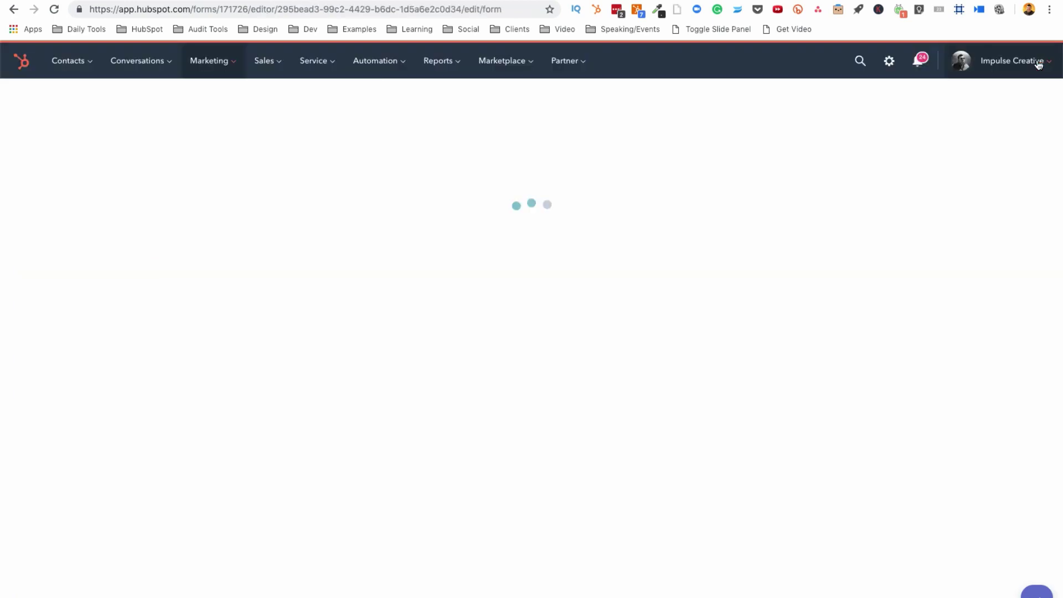
pyautogui.moveTo(719, 158)
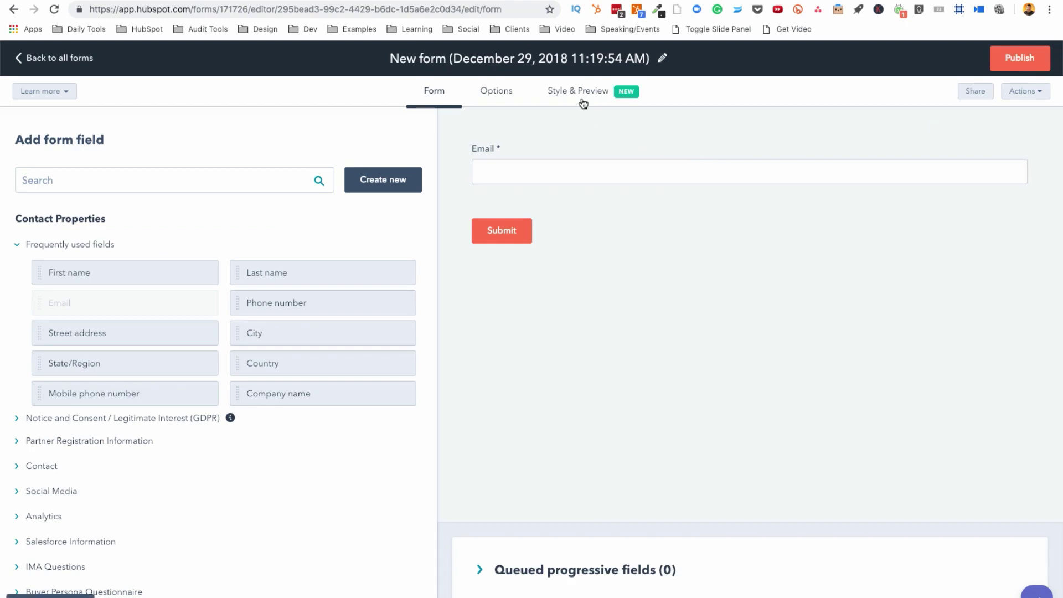
pyautogui.click(562, 58)
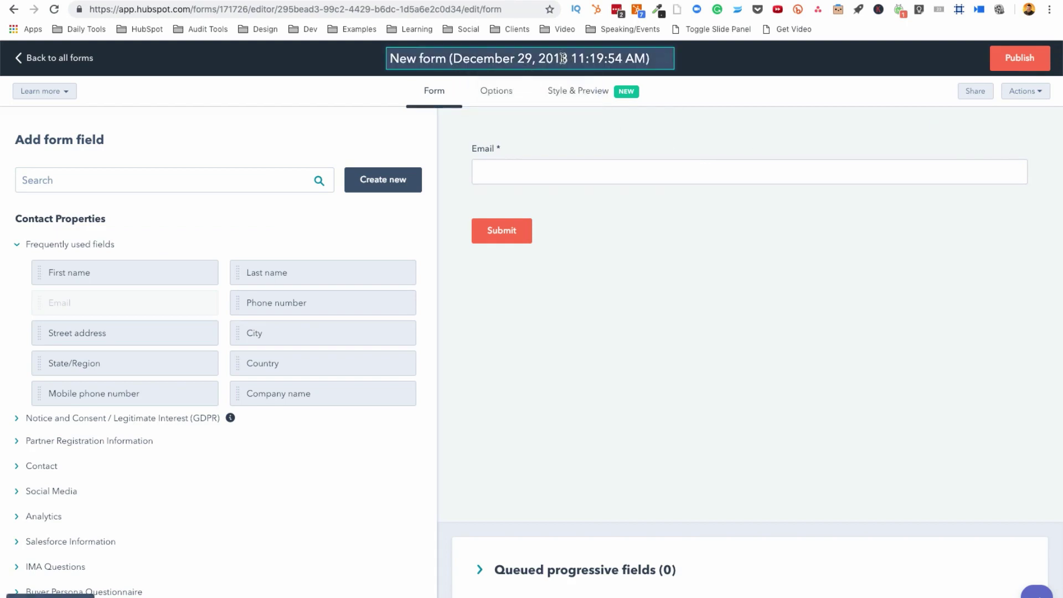
pyautogui.tripleClick(562, 58)
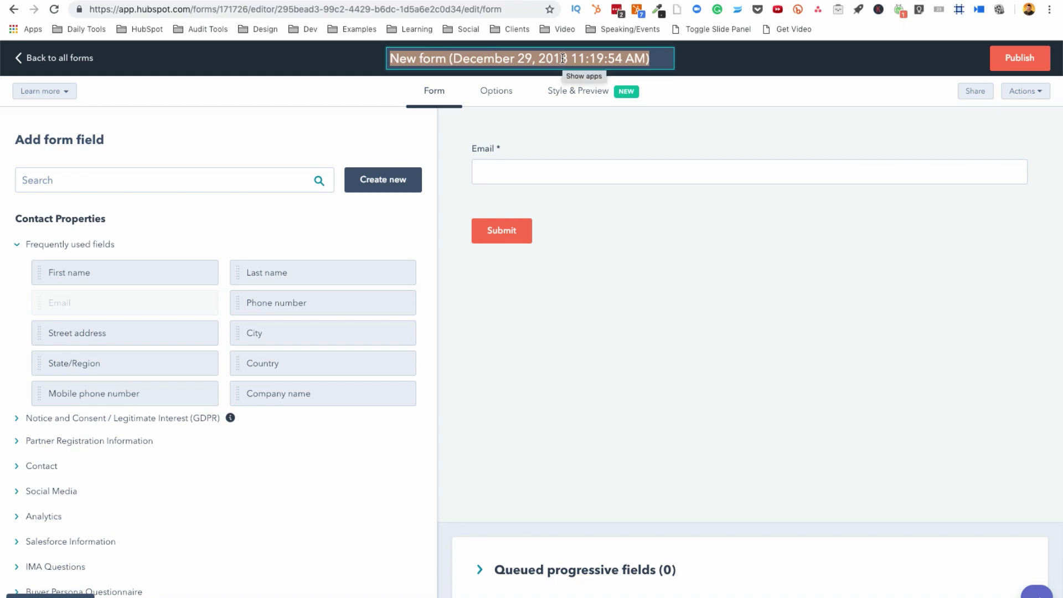
pyautogui.write('Test Form 2')
pyautogui.press('Return')
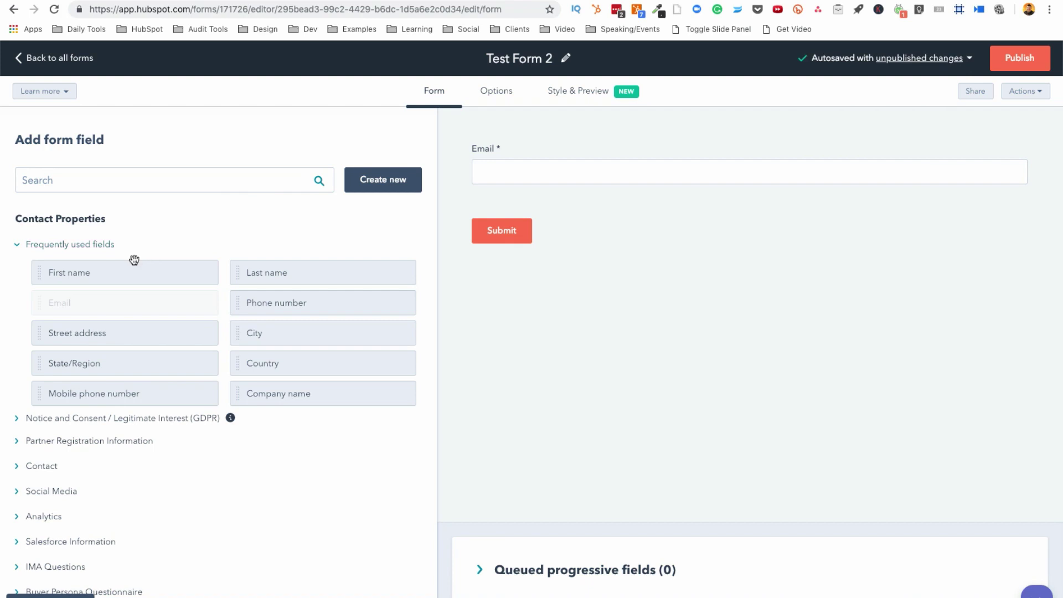
# - Add the First name and Last name fields above Email and the Company name field below it
pyautogui.moveTo(111, 272); pyautogui.dragTo(546, 127)
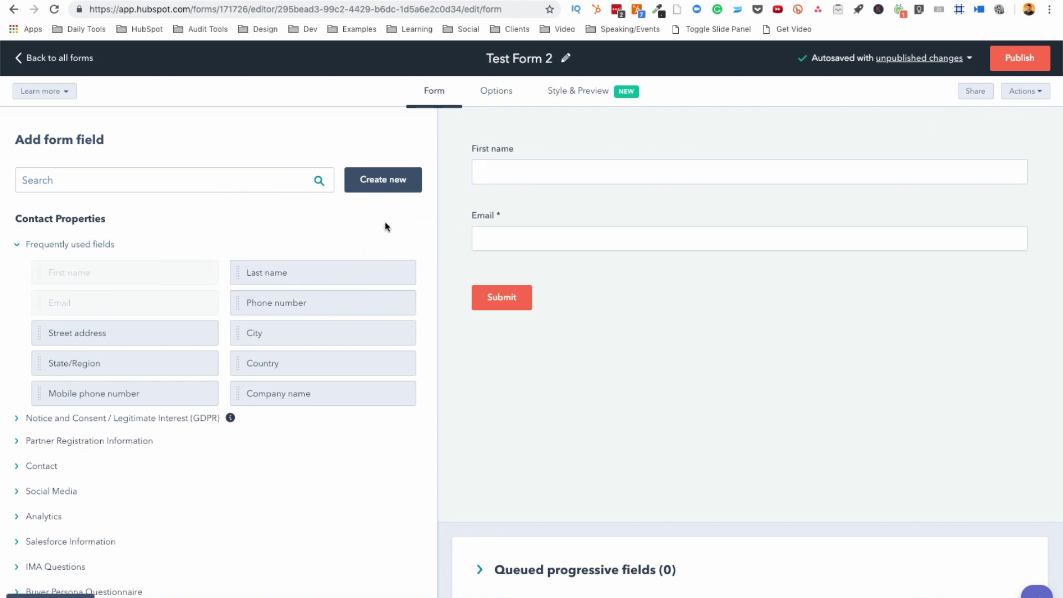
pyautogui.moveTo(291, 270); pyautogui.dragTo(543, 204)
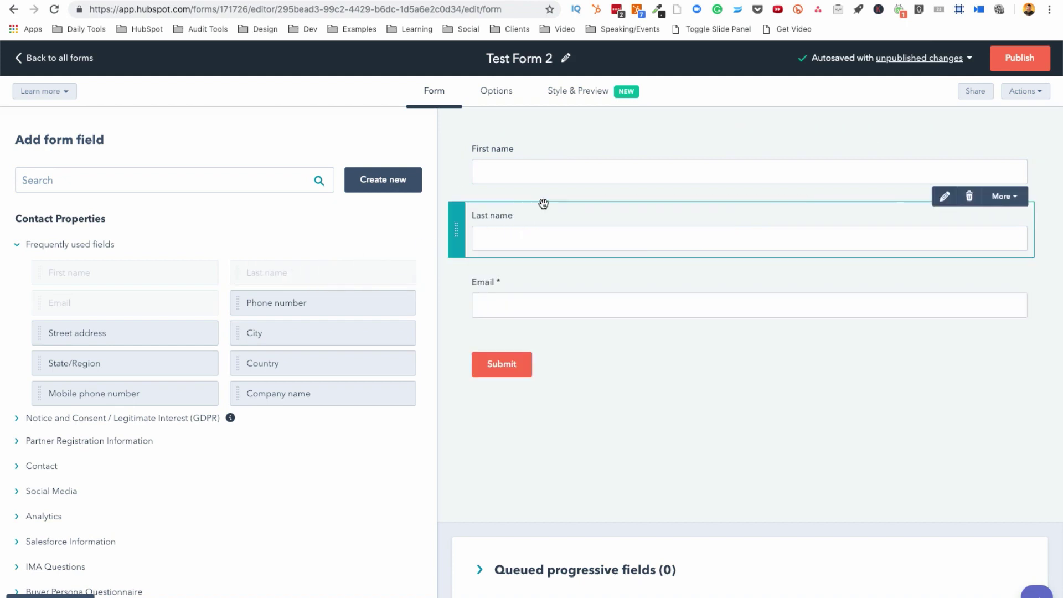
pyautogui.click(41, 178)
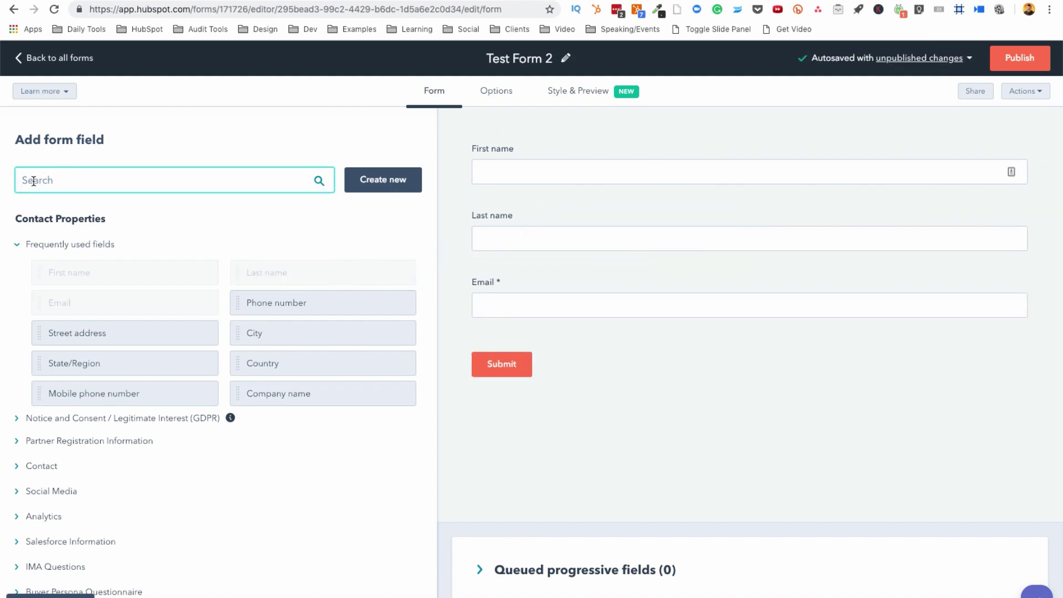
pyautogui.write('Com')
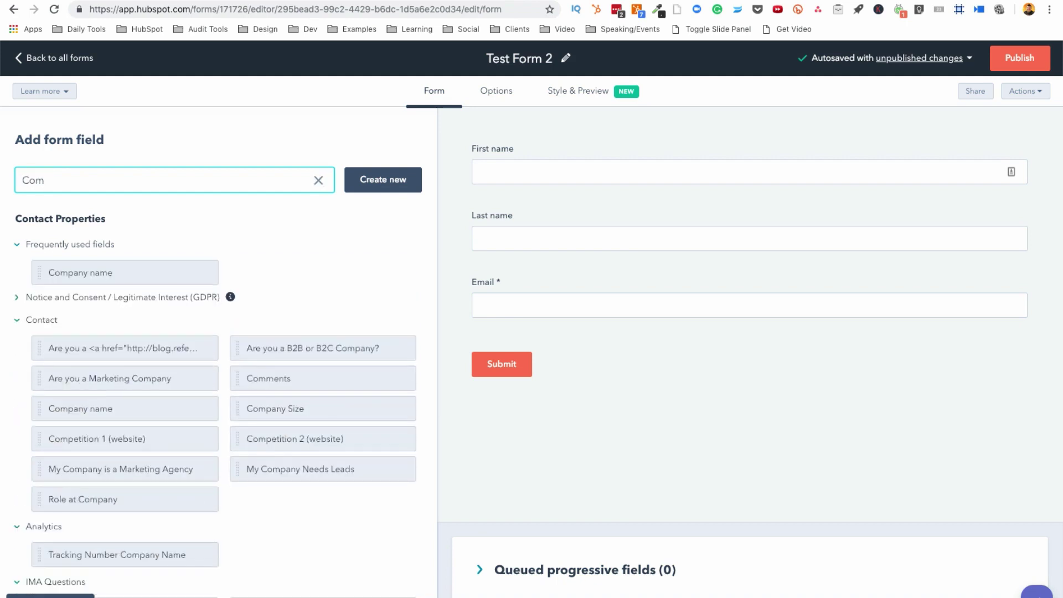
pyautogui.moveTo(66, 270); pyautogui.dragTo(515, 321)
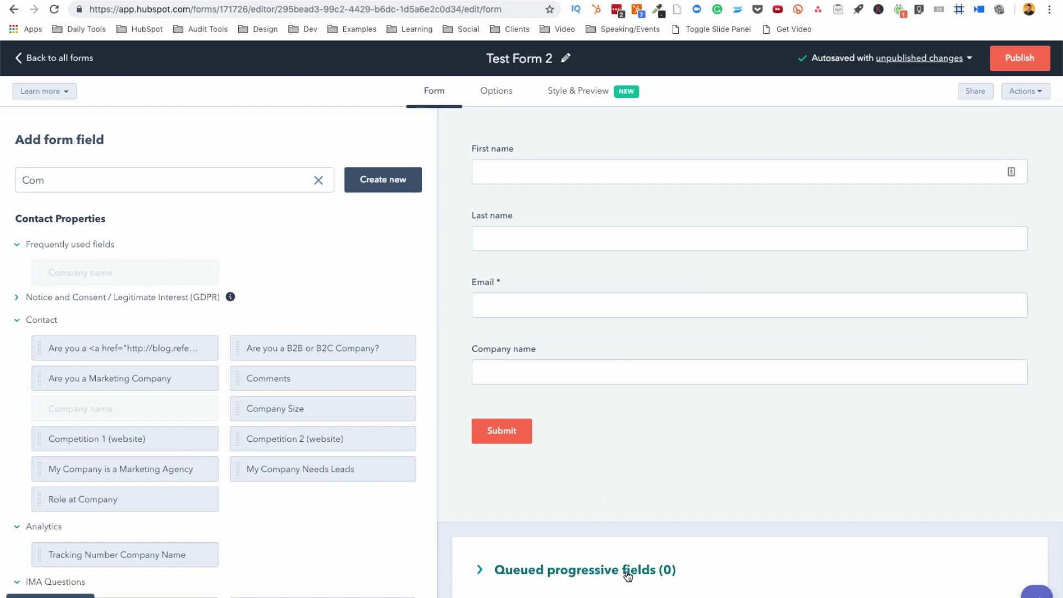
# - Expand the queued progressive fields and find the Job Title contact property to add to that queue
pyautogui.click(479, 572)
pyautogui.scroll(-3, 692, 537)
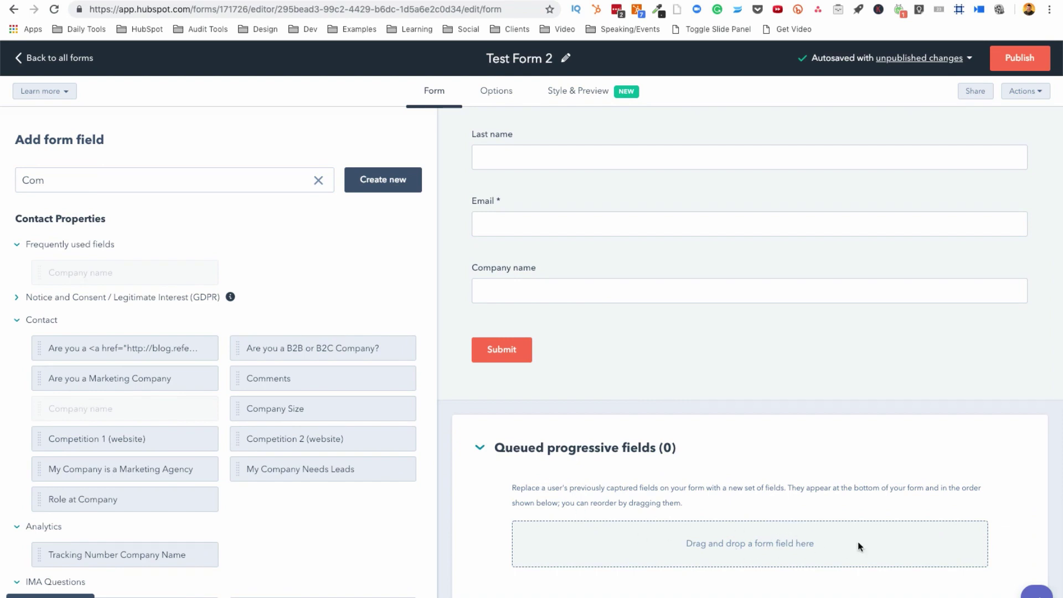
pyautogui.scroll(3, 650, 492)
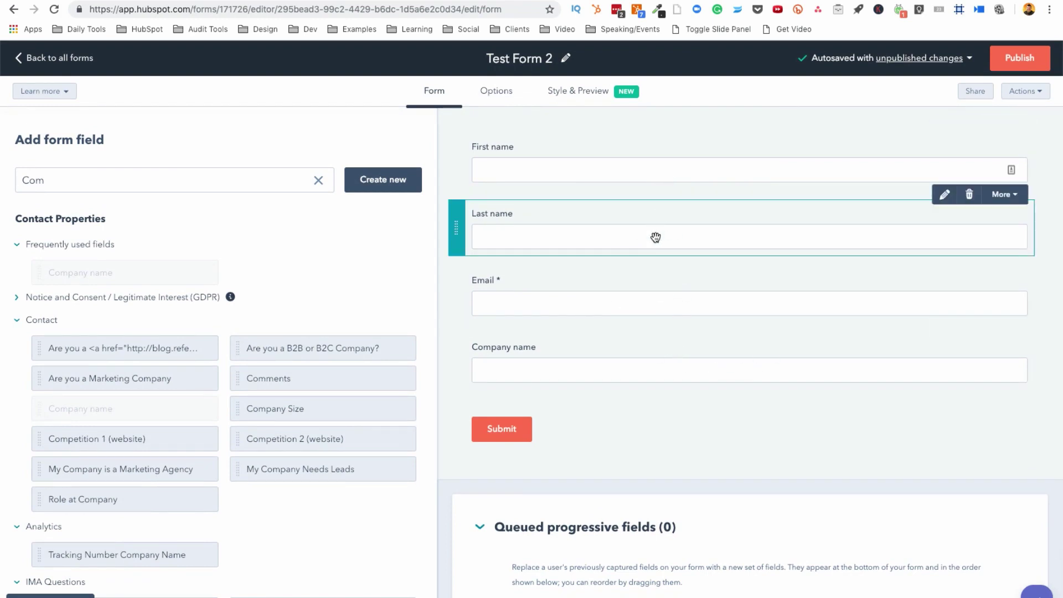
pyautogui.scroll(-2, 648, 253)
pyautogui.scroll(-1, 647, 254)
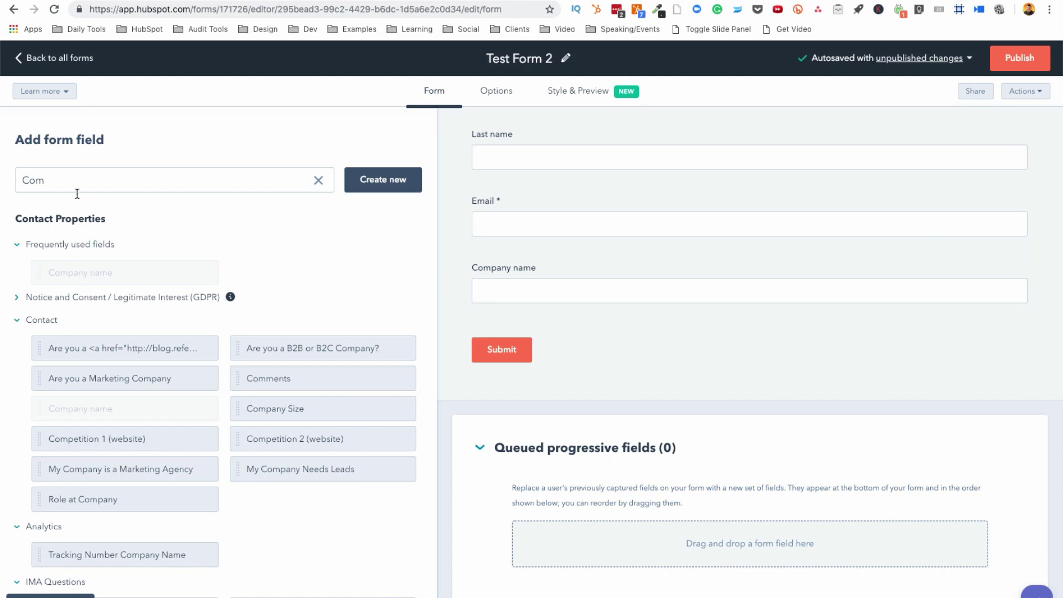
pyautogui.click(69, 182)
pyautogui.moveTo(69, 182); pyautogui.dragTo(8, 184)
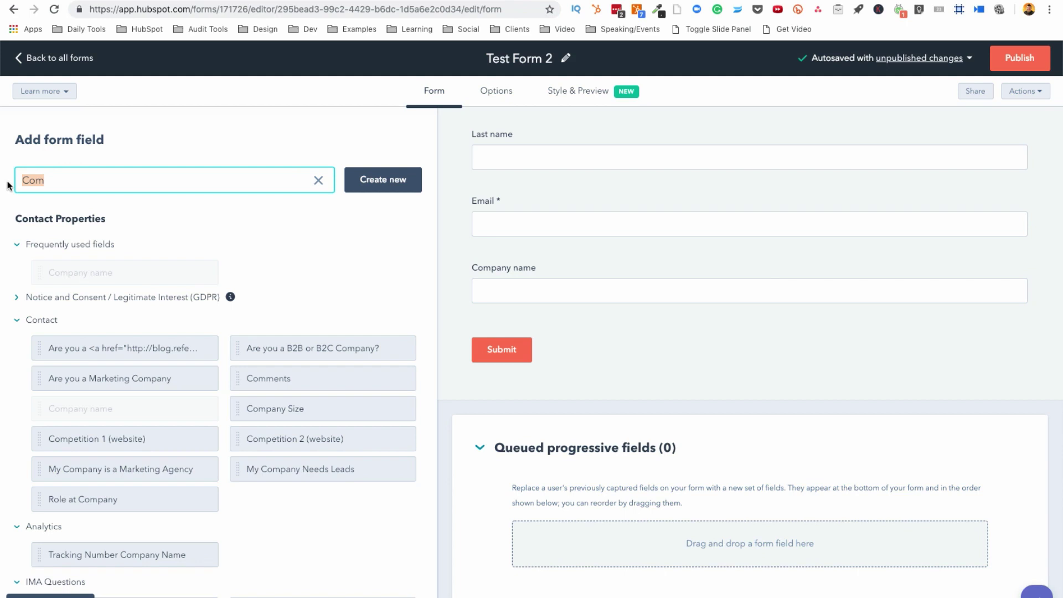
pyautogui.write('Job')
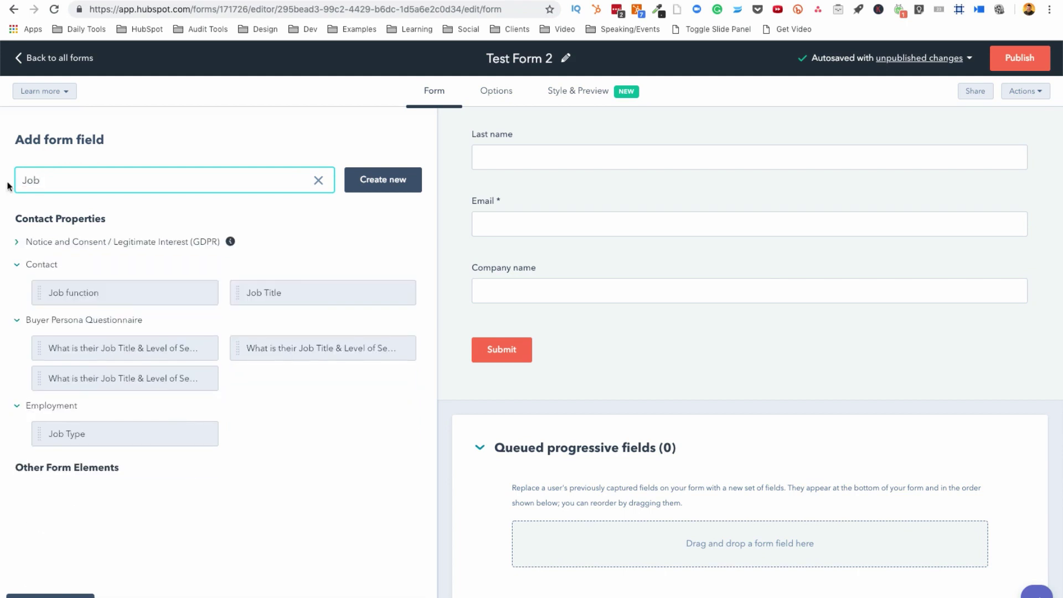
pyautogui.moveTo(248, 298); pyautogui.dragTo(585, 536)
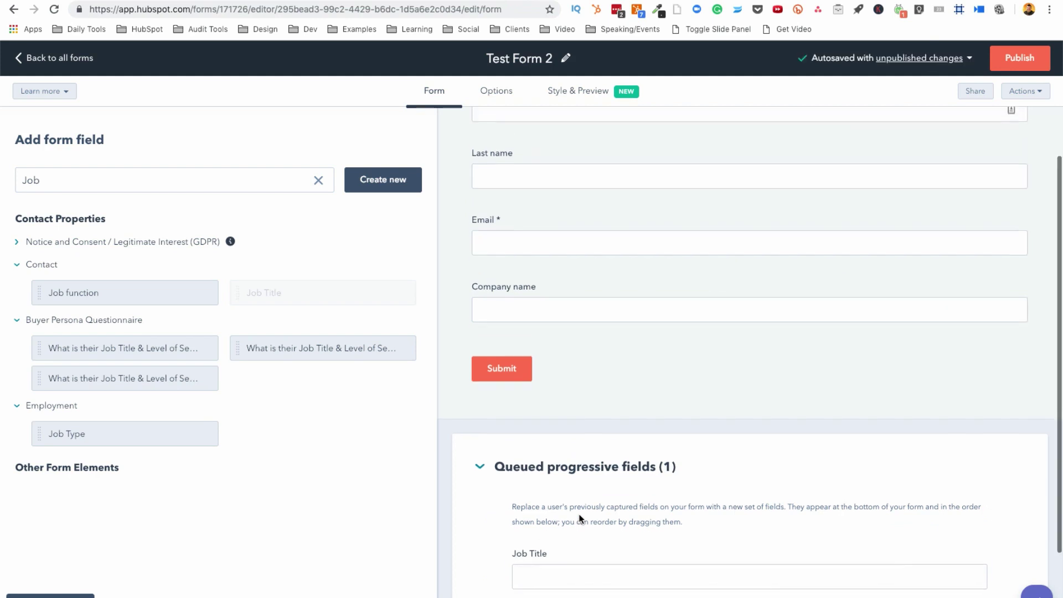
# - Find the State/Region property and add it to the form below Company name
pyautogui.moveTo(43, 182); pyautogui.dragTo(13, 180)
pyautogui.write('sta')
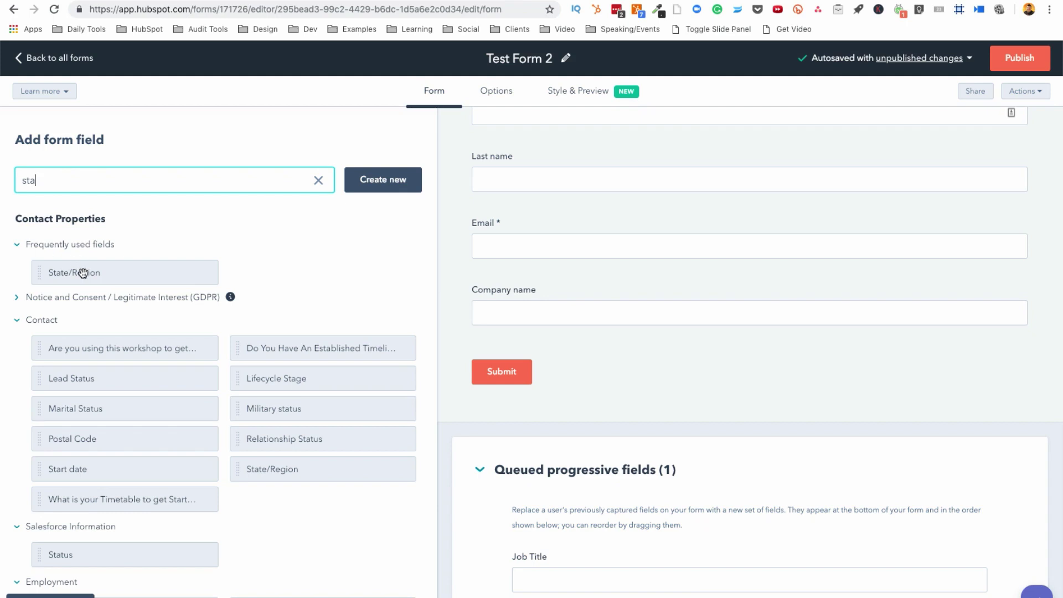
pyautogui.moveTo(82, 275); pyautogui.dragTo(550, 340)
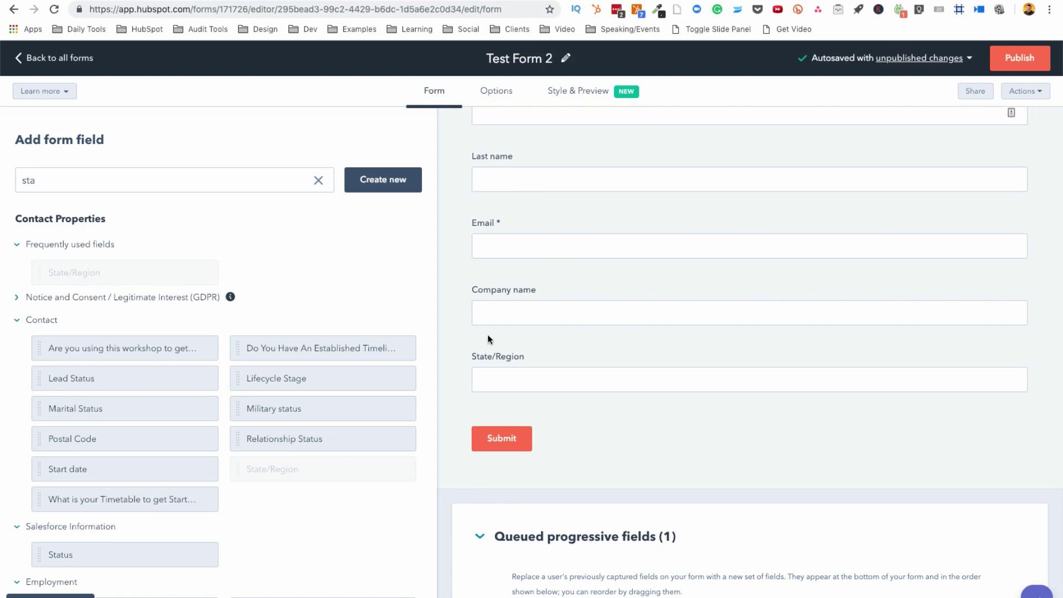
# - Find the City property and add it to the queued progressive fields below Job Title
pyautogui.moveTo(52, 183); pyautogui.dragTo(8, 184)
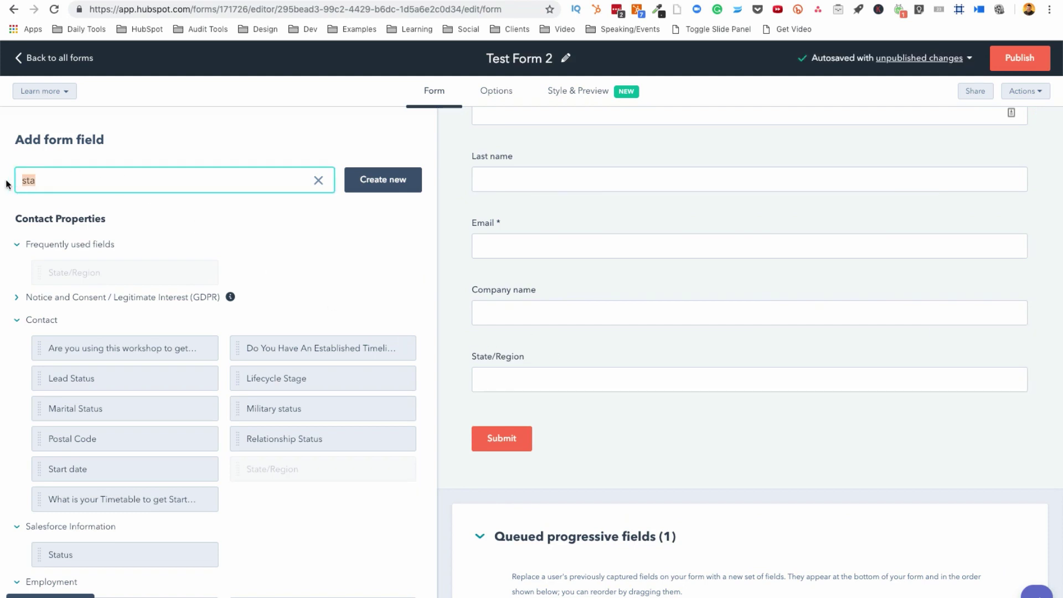
pyautogui.write('city')
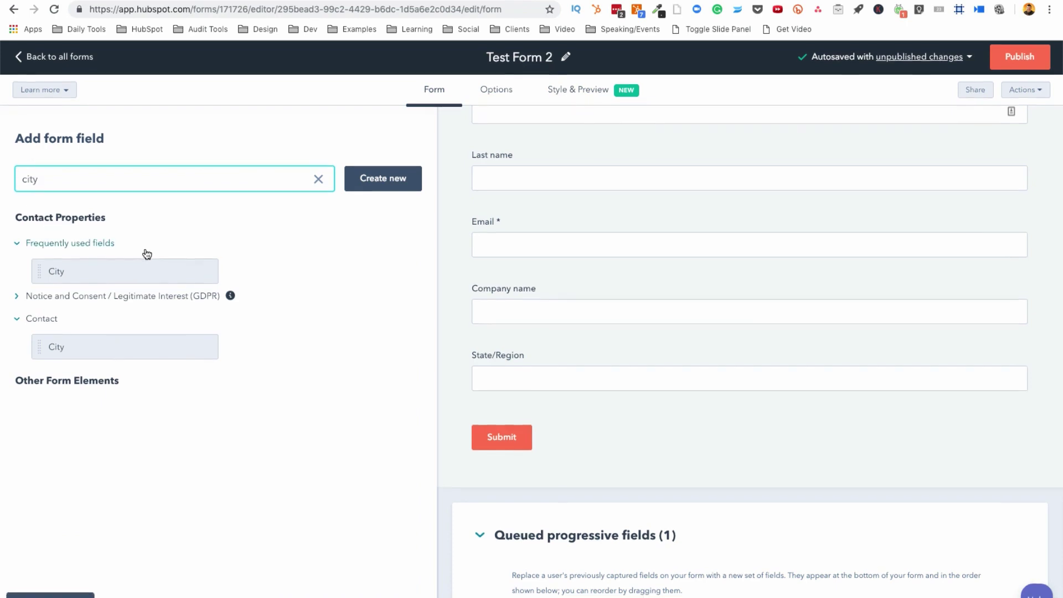
pyautogui.moveTo(128, 271); pyautogui.dragTo(592, 570)
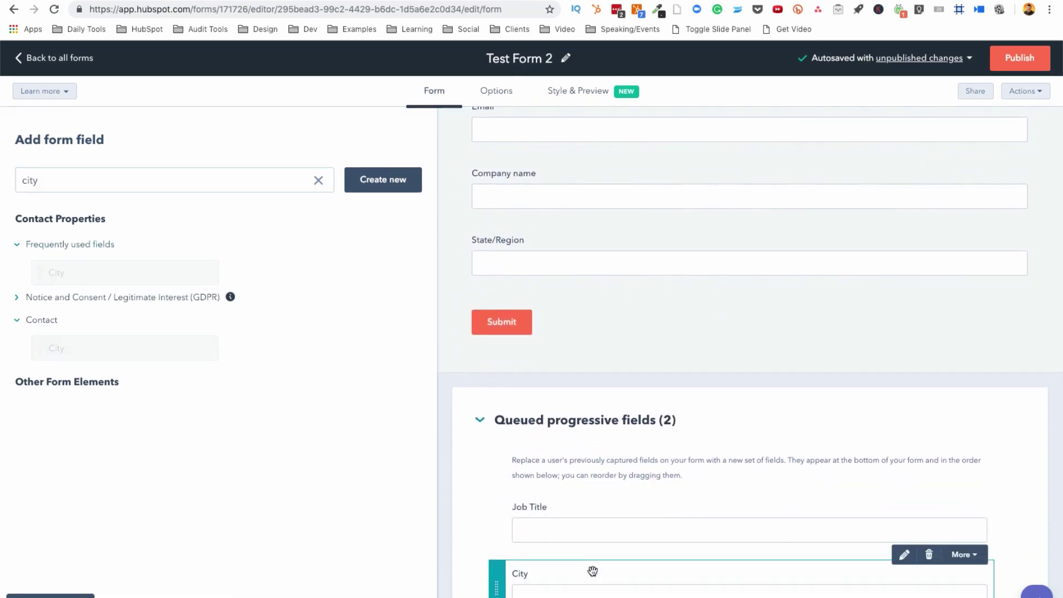
# - Review the fields on the main form against those in the progressive queue
pyautogui.scroll(1, 594, 516)
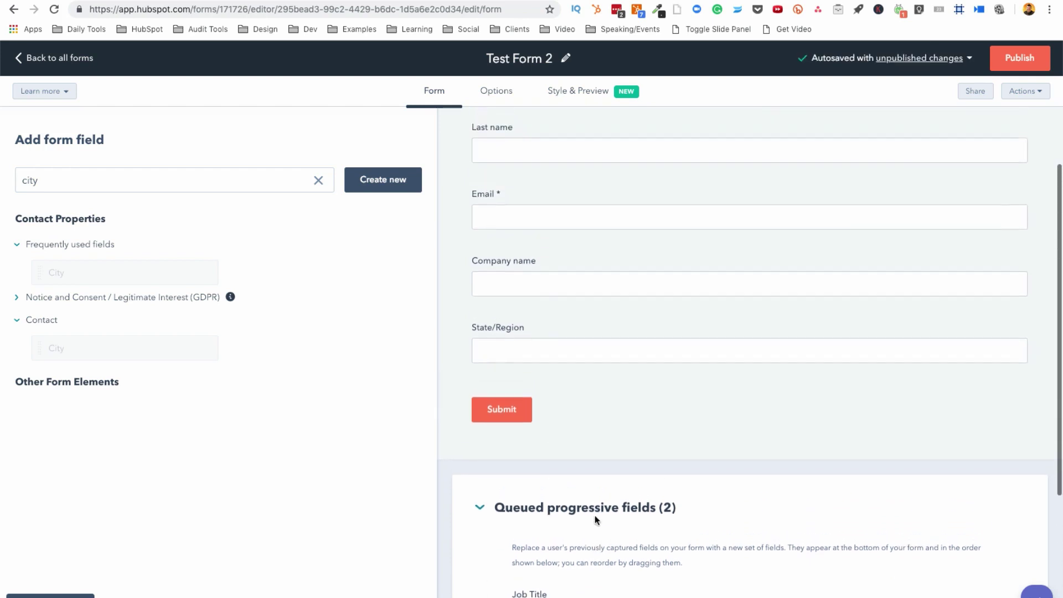
pyautogui.scroll(-3, 592, 514)
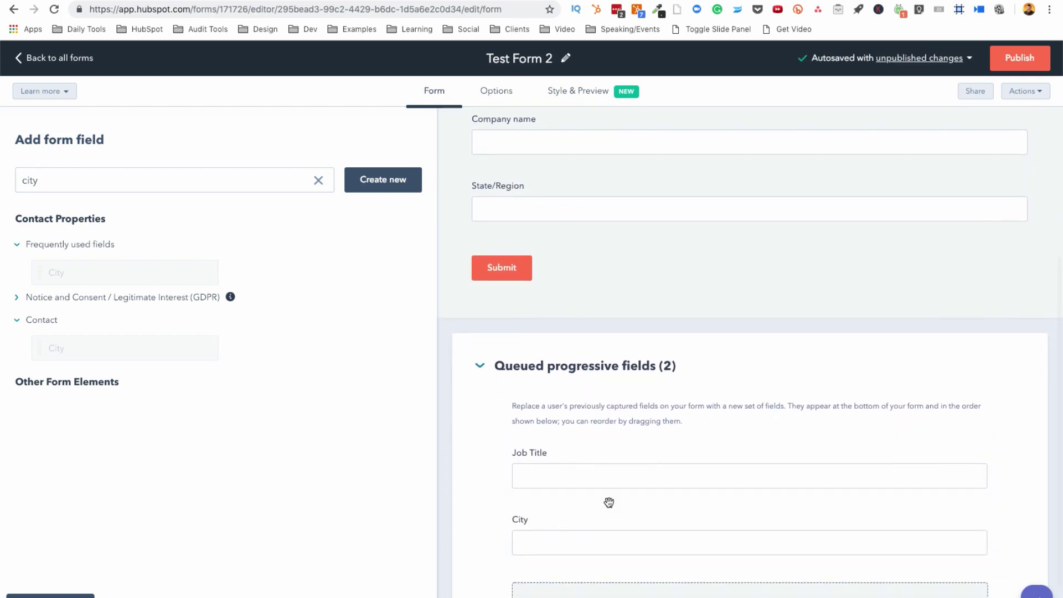
pyautogui.scroll(5, 577, 492)
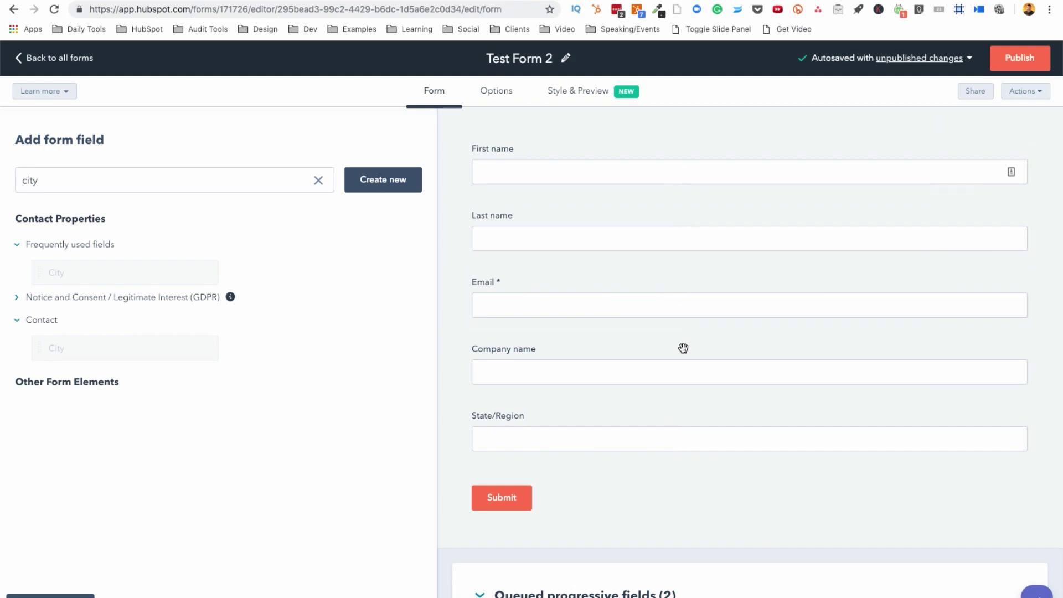
pyautogui.scroll(-5, 685, 432)
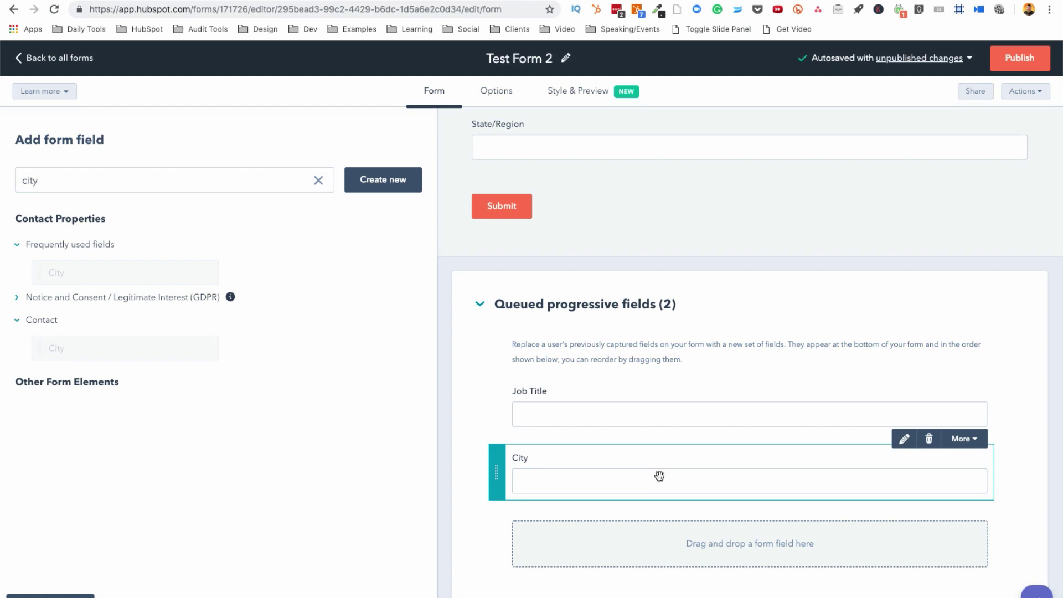
pyautogui.scroll(3, 618, 432)
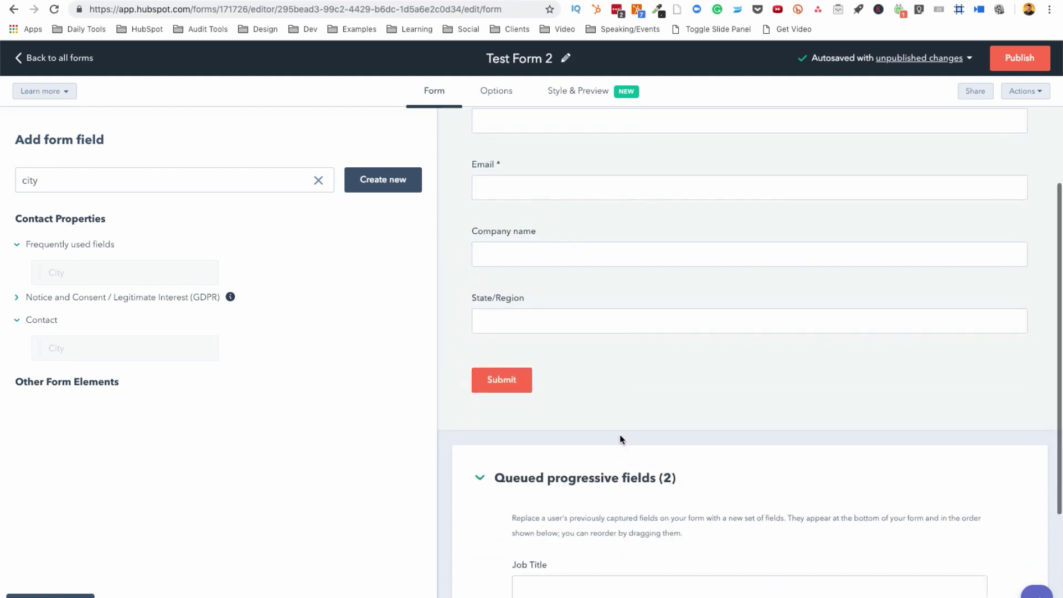
pyautogui.scroll(-2, 619, 433)
pyautogui.scroll(4, 720, 494)
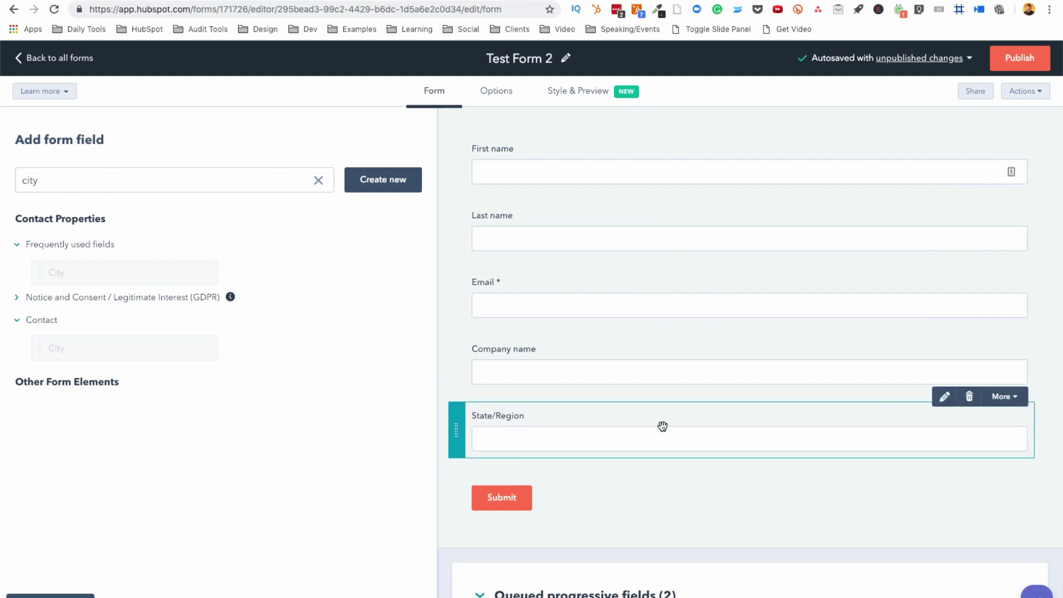
pyautogui.scroll(-5, 659, 481)
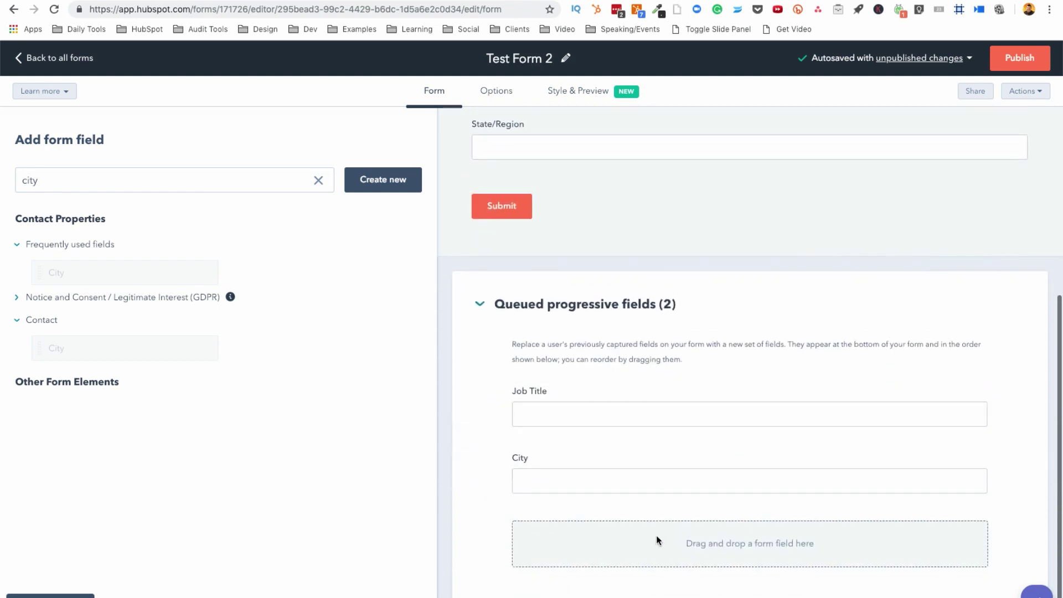
pyautogui.scroll(6, 639, 401)
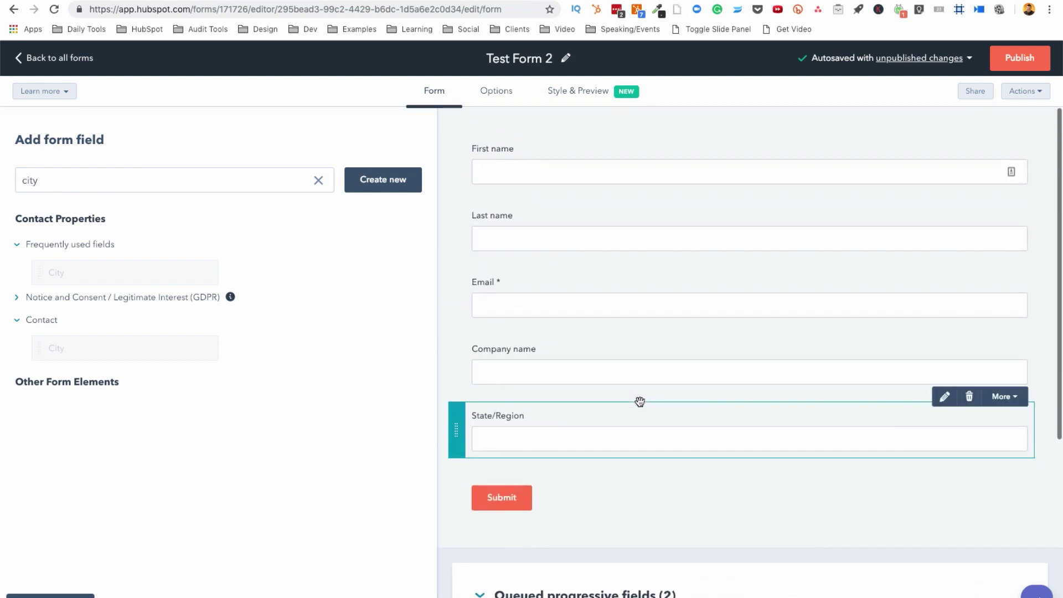
# - Set the Company name field's progressive option to Replace with queued progressive field
pyautogui.click(722, 356)
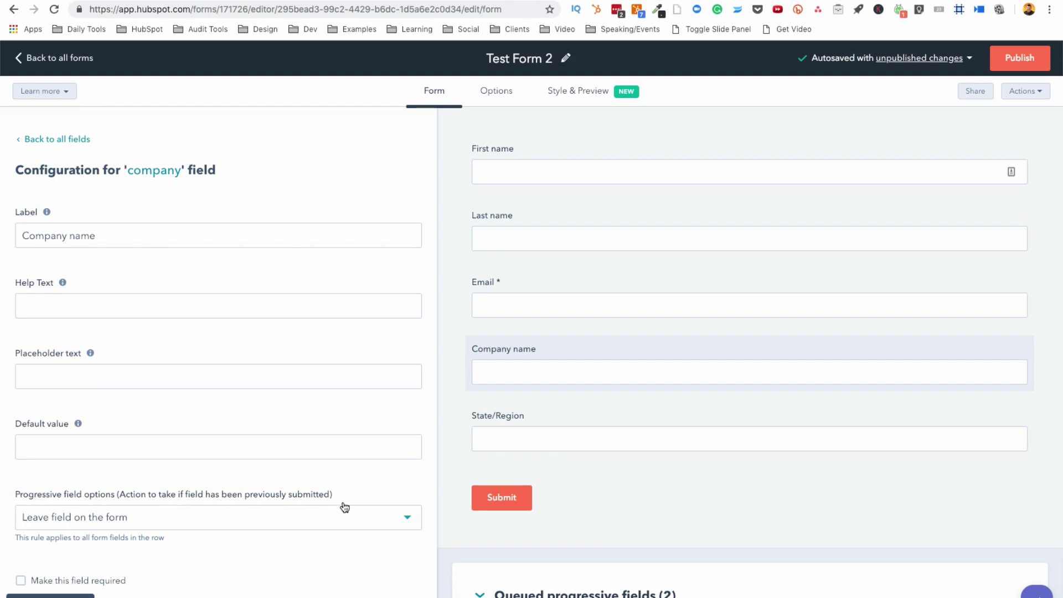
pyautogui.click(408, 523)
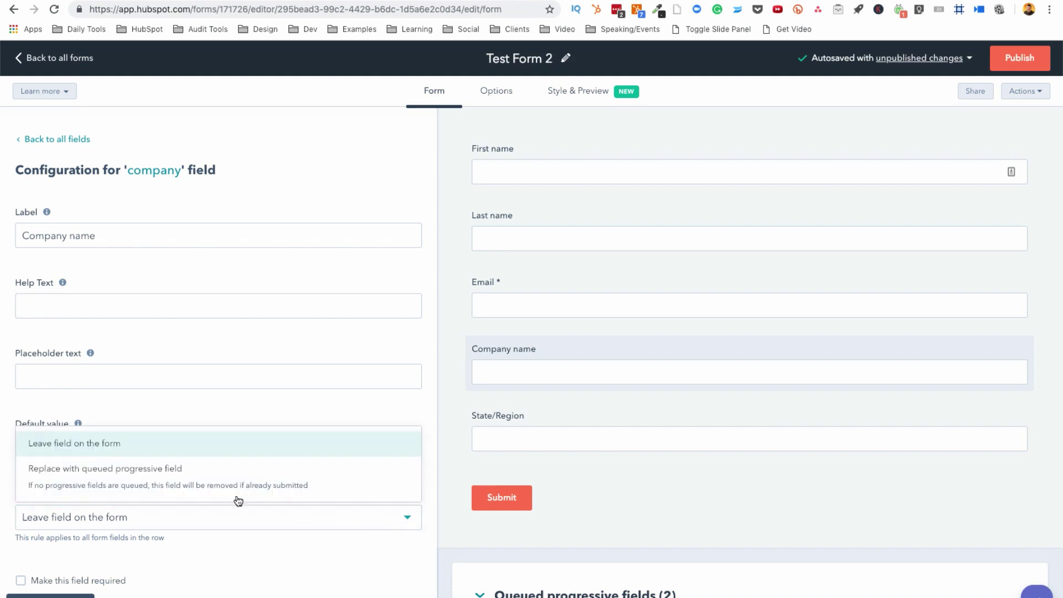
pyautogui.click(107, 479)
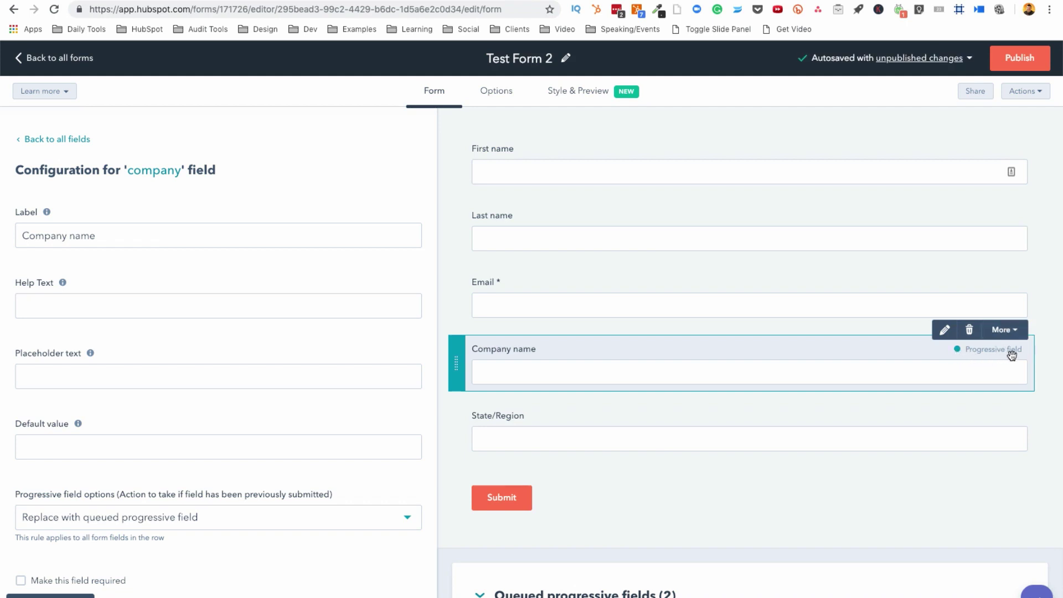
pyautogui.scroll(-3, 885, 404)
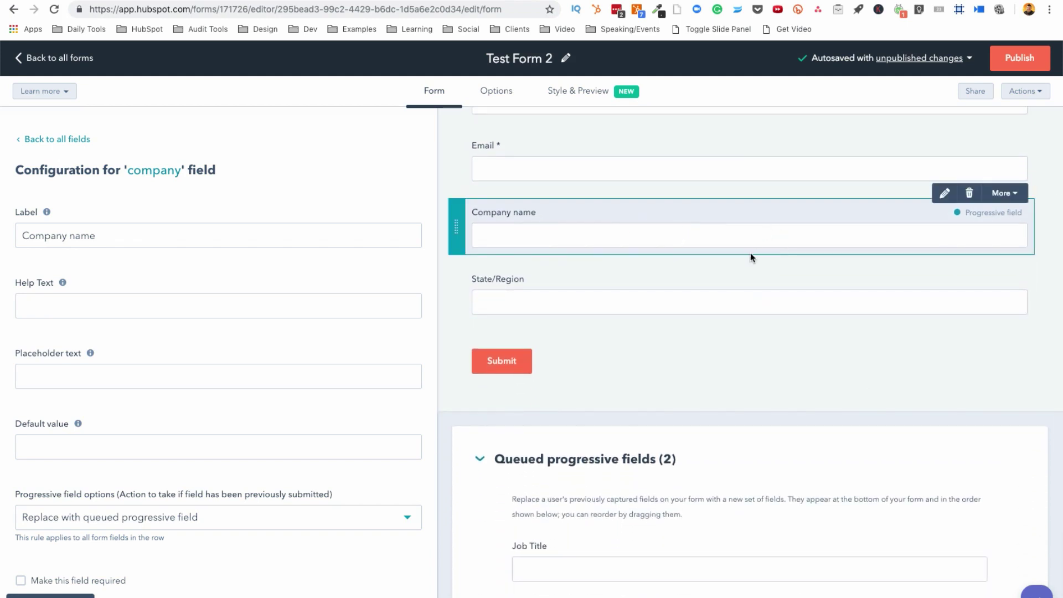
pyautogui.scroll(-3, 752, 247)
pyautogui.scroll(4, 666, 460)
pyautogui.scroll(-4, 693, 337)
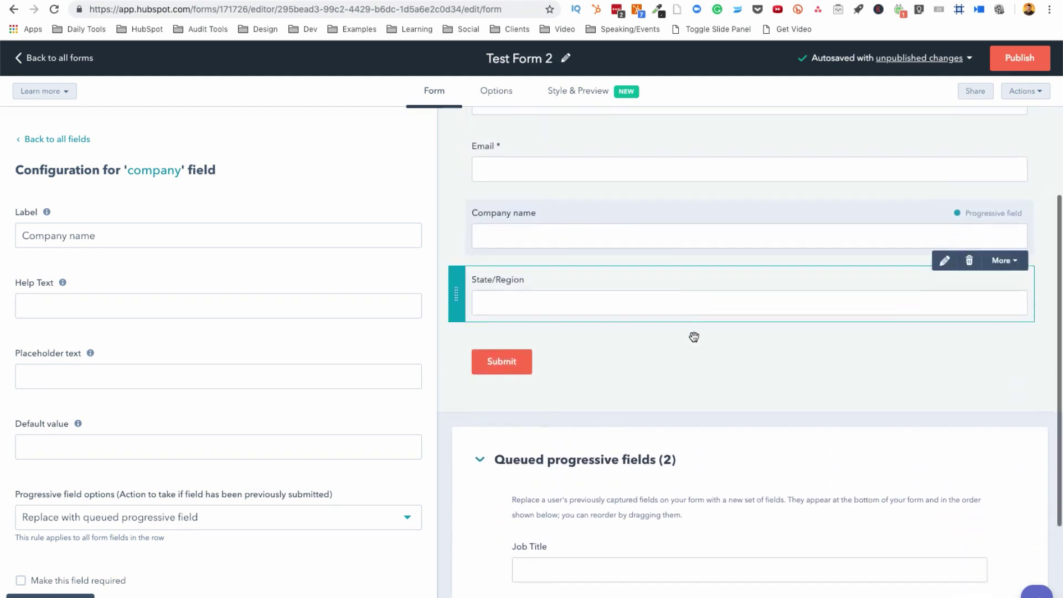
# - Set the State/Region field's progressive option to Replace with queued progressive field
pyautogui.scroll(2, 660, 408)
pyautogui.scroll(2, 652, 252)
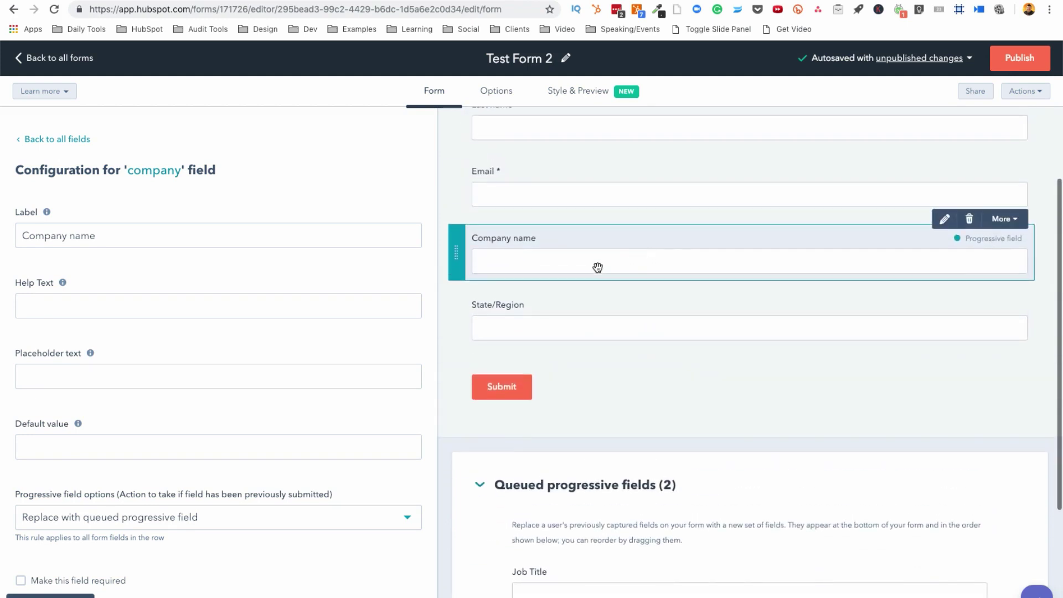
pyautogui.click(655, 312)
pyautogui.click(204, 519)
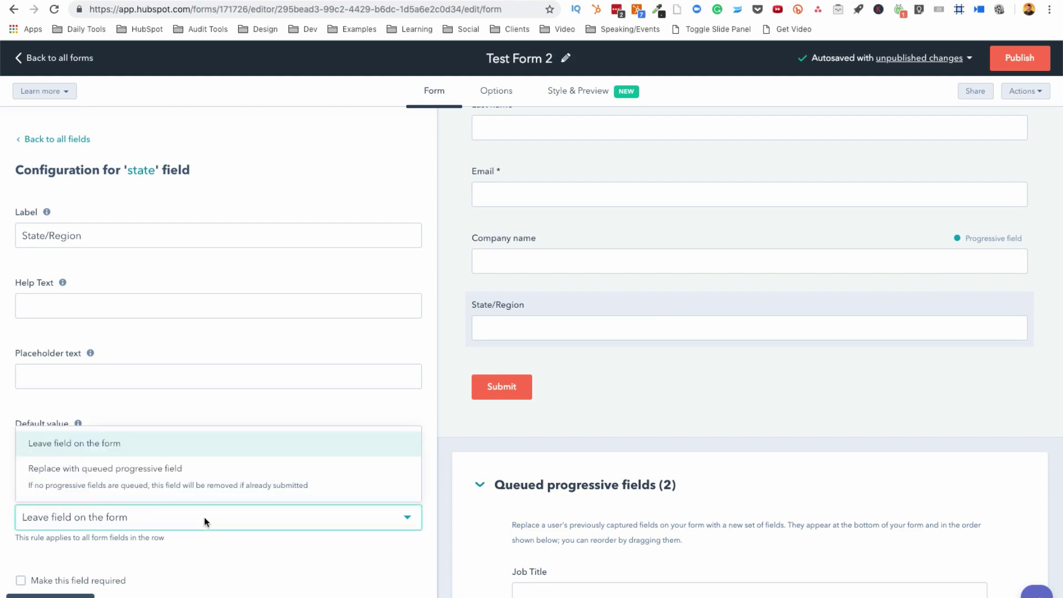
pyautogui.click(123, 490)
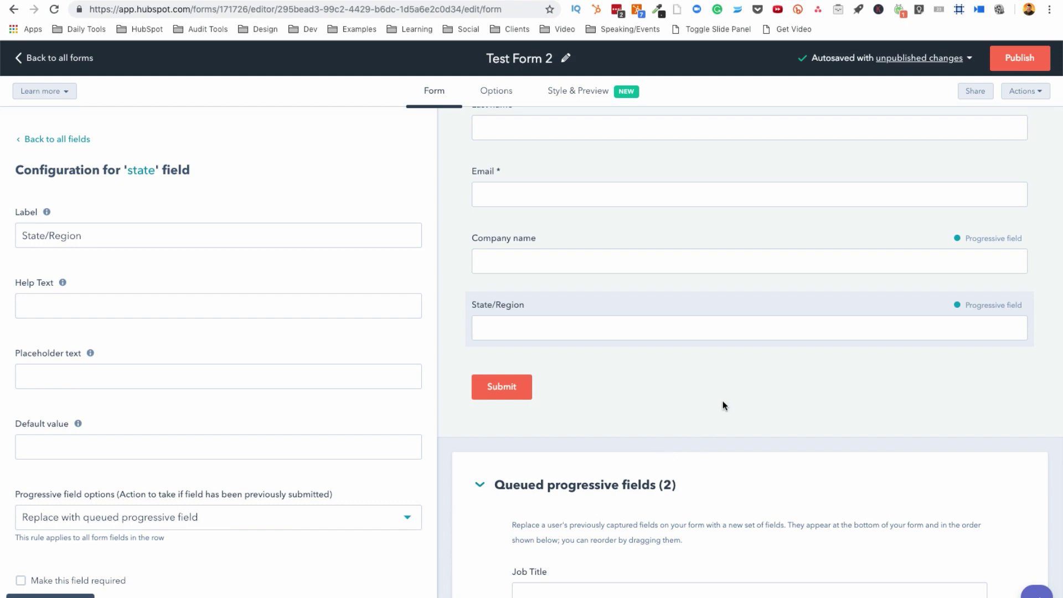
# - Preview the form with the progressive fields Company name and State/Region marked as already submitted to check their queued replacements
pyautogui.scroll(3, 723, 400)
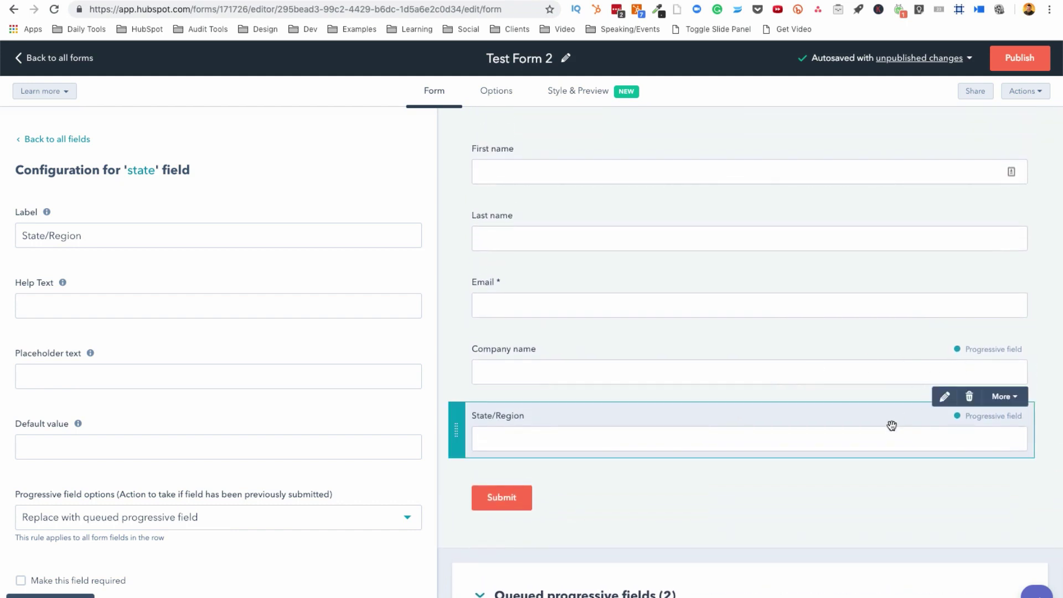
pyautogui.scroll(-5, 890, 426)
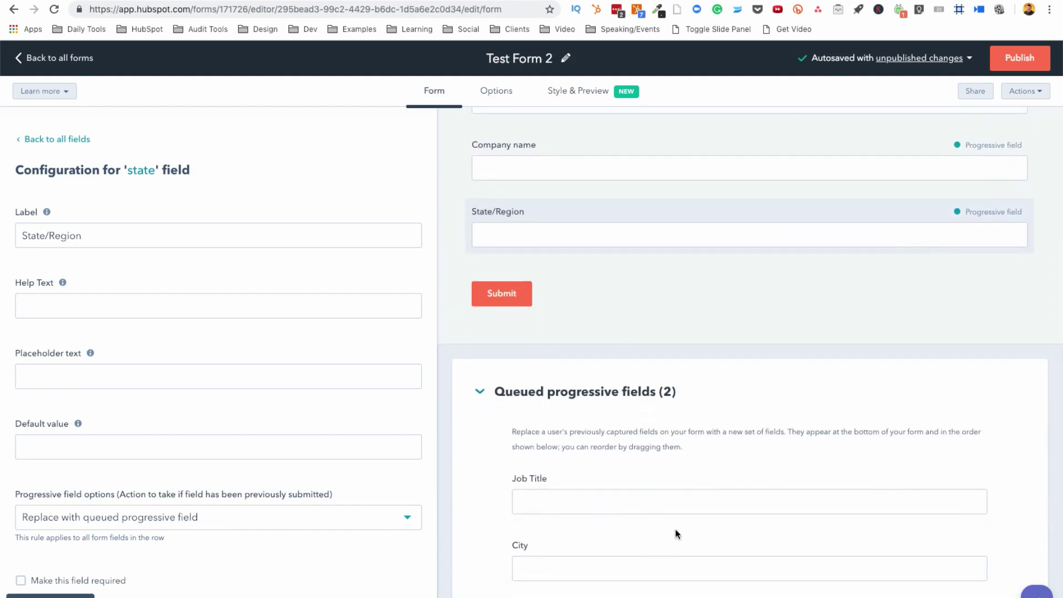
pyautogui.scroll(-2, 650, 534)
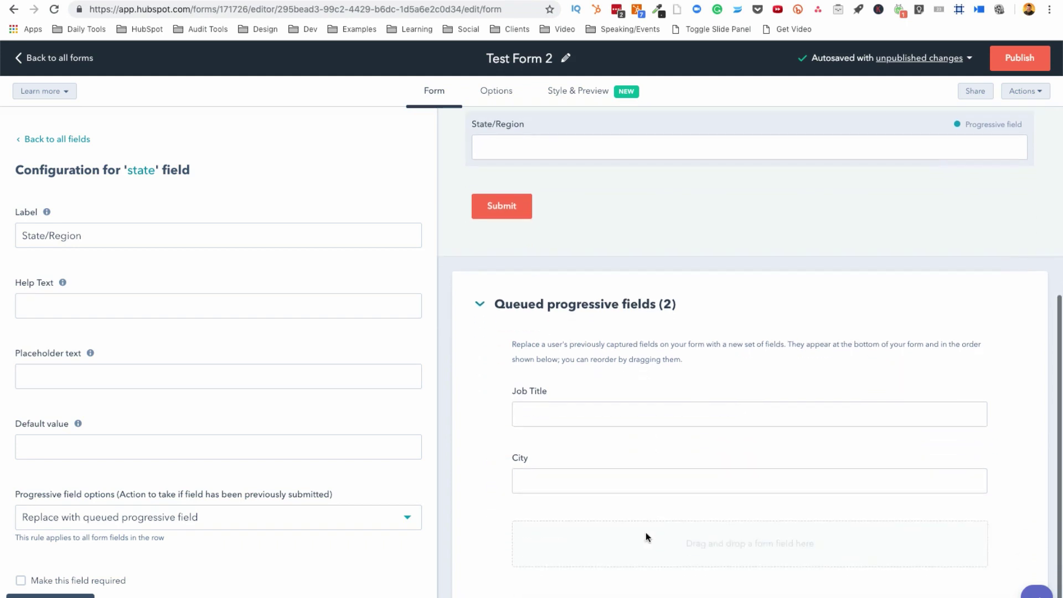
pyautogui.scroll(7, 650, 506)
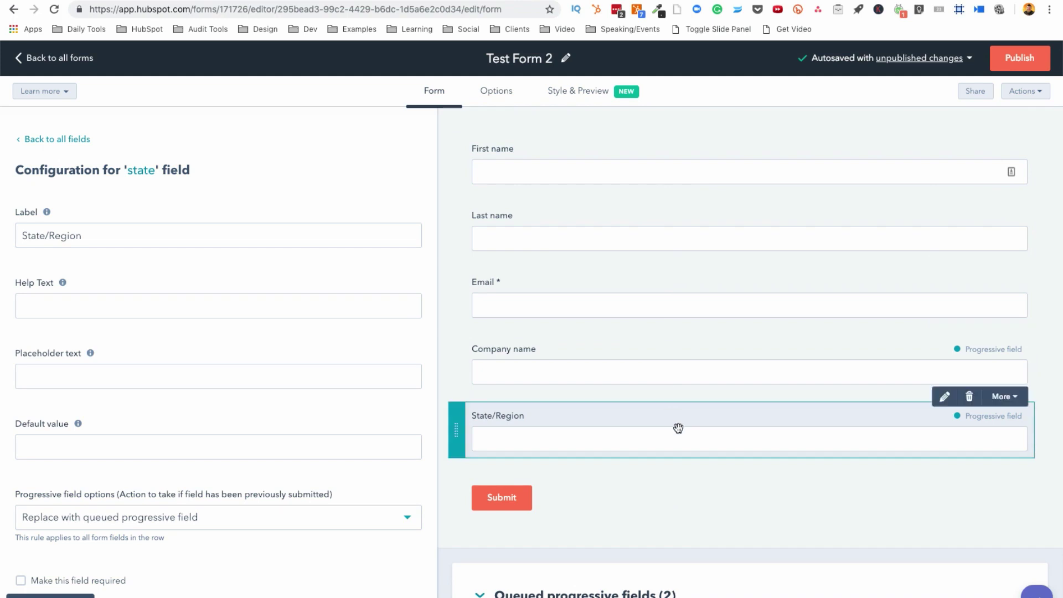
pyautogui.scroll(-6, 677, 427)
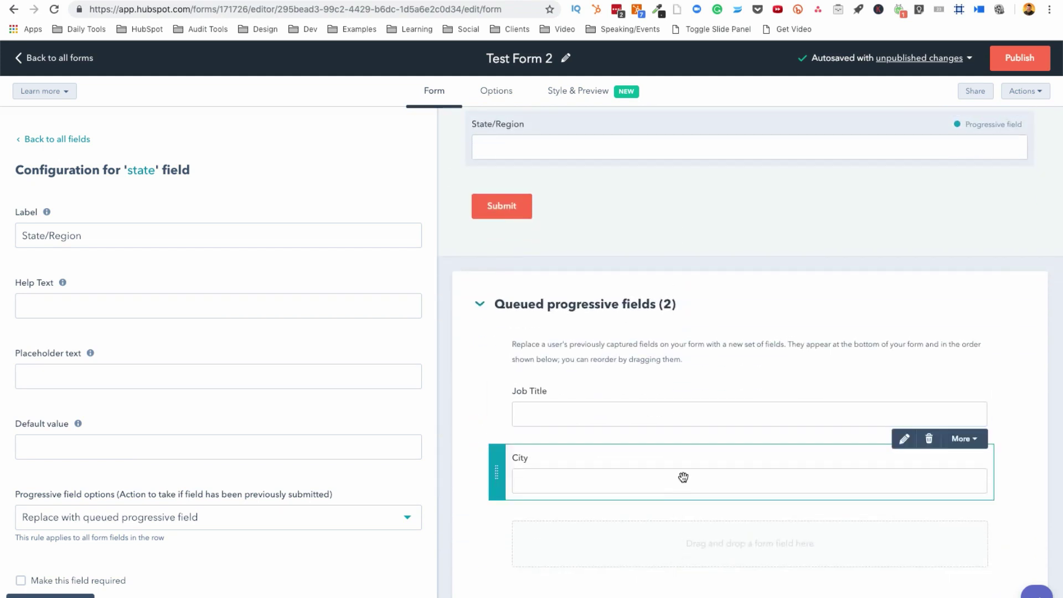
pyautogui.scroll(6, 683, 477)
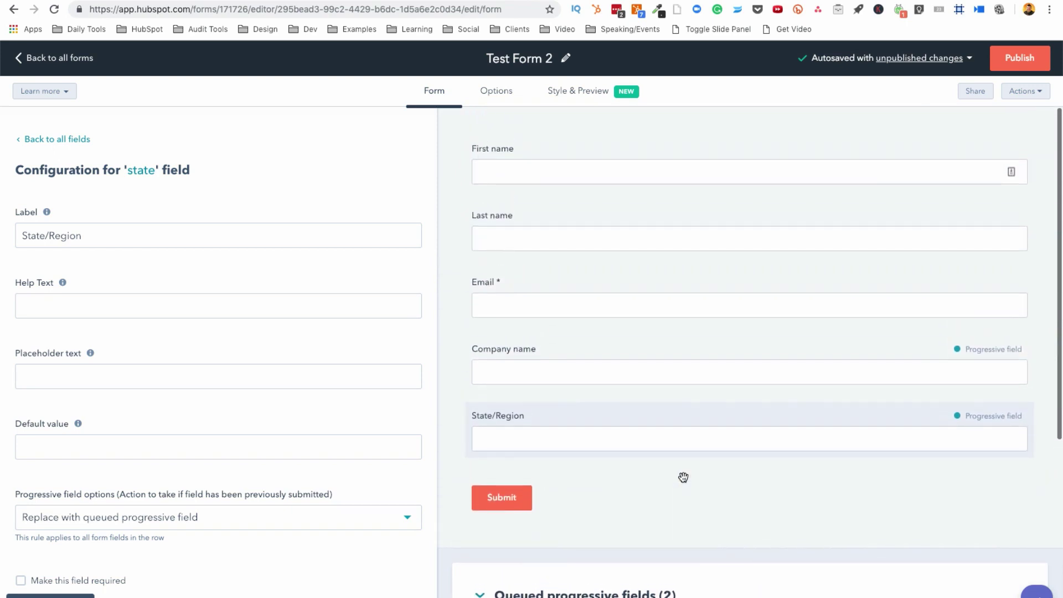
pyautogui.click(574, 95)
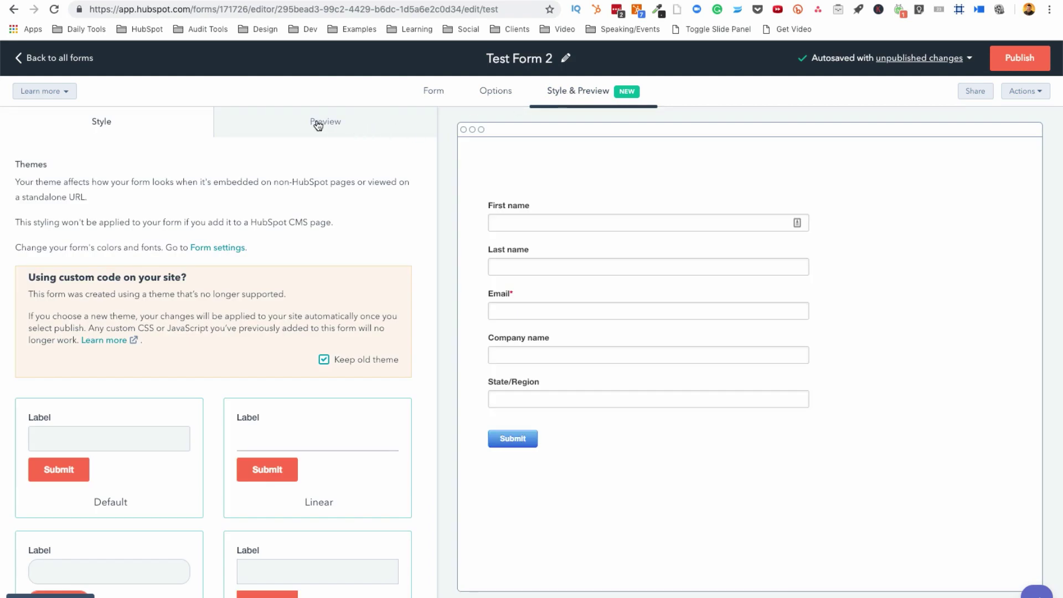
pyautogui.click(318, 126)
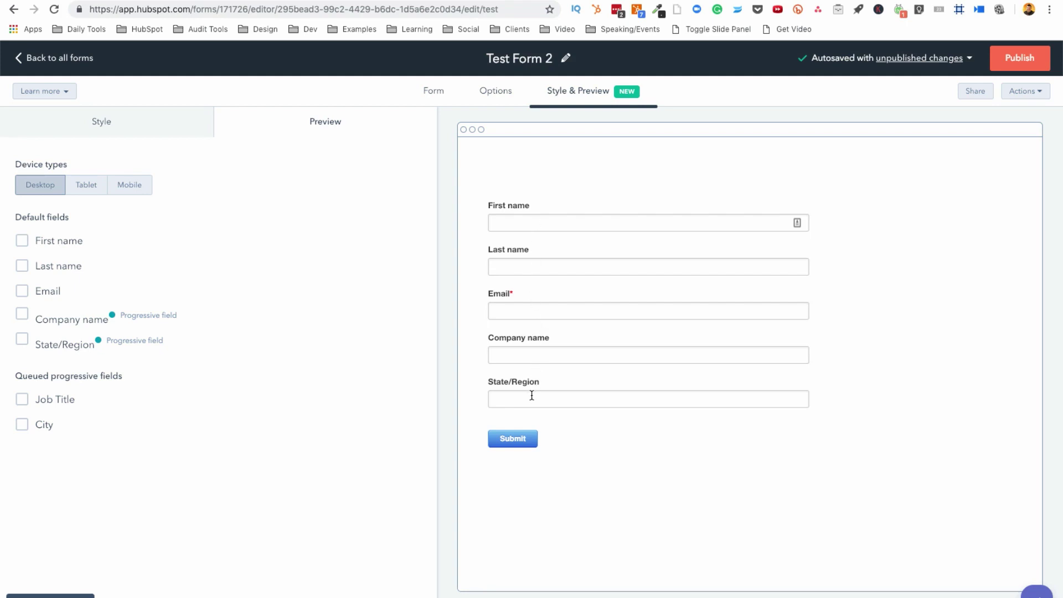
pyautogui.click(22, 315)
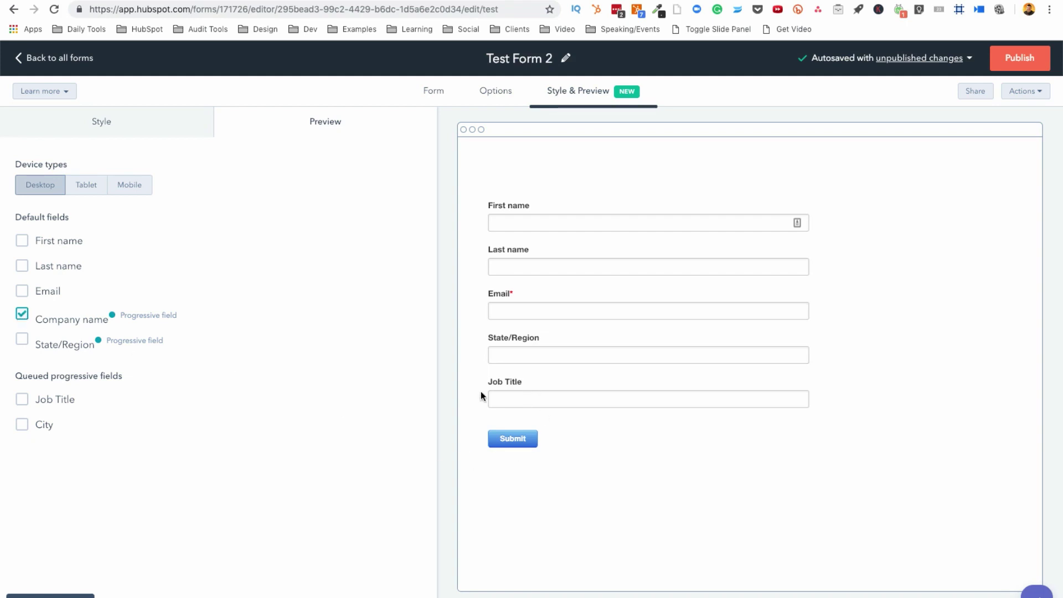
pyautogui.click(25, 344)
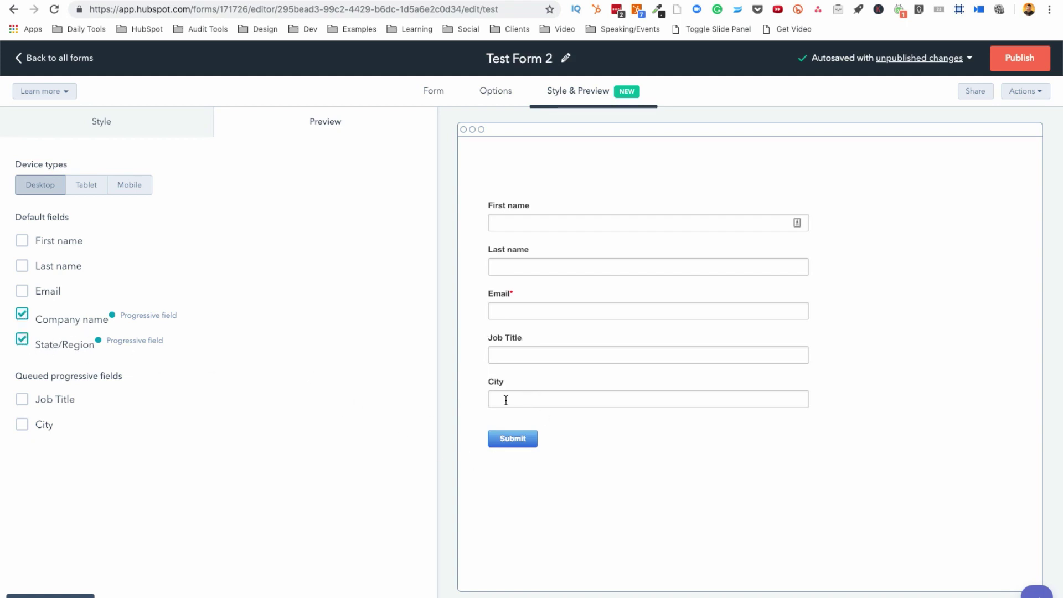